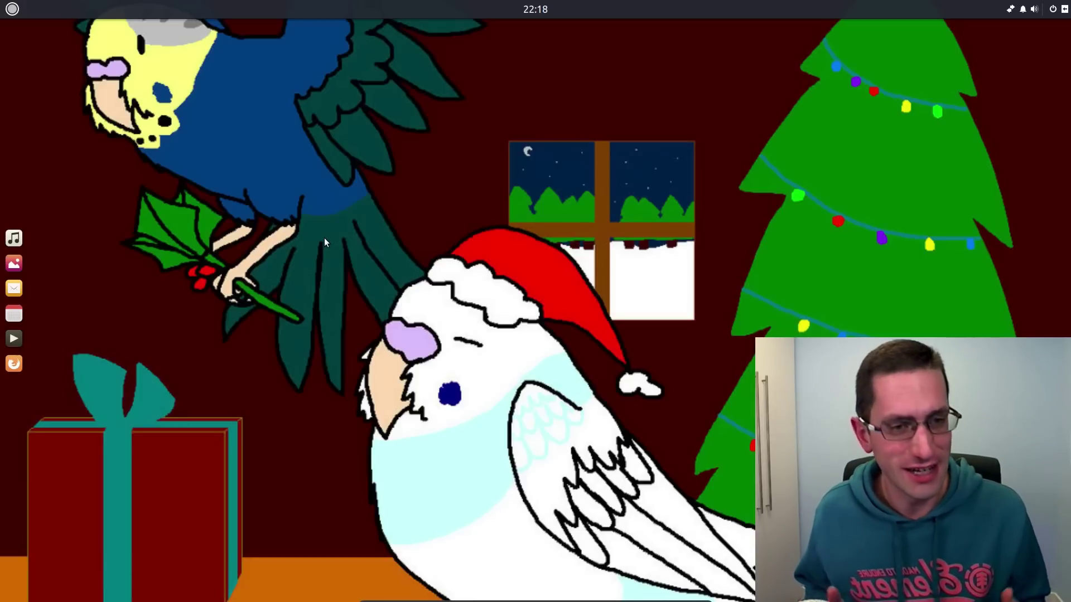
Launch Firefox and run a web search for 'solus' in a new tab.
left_click(12, 368)
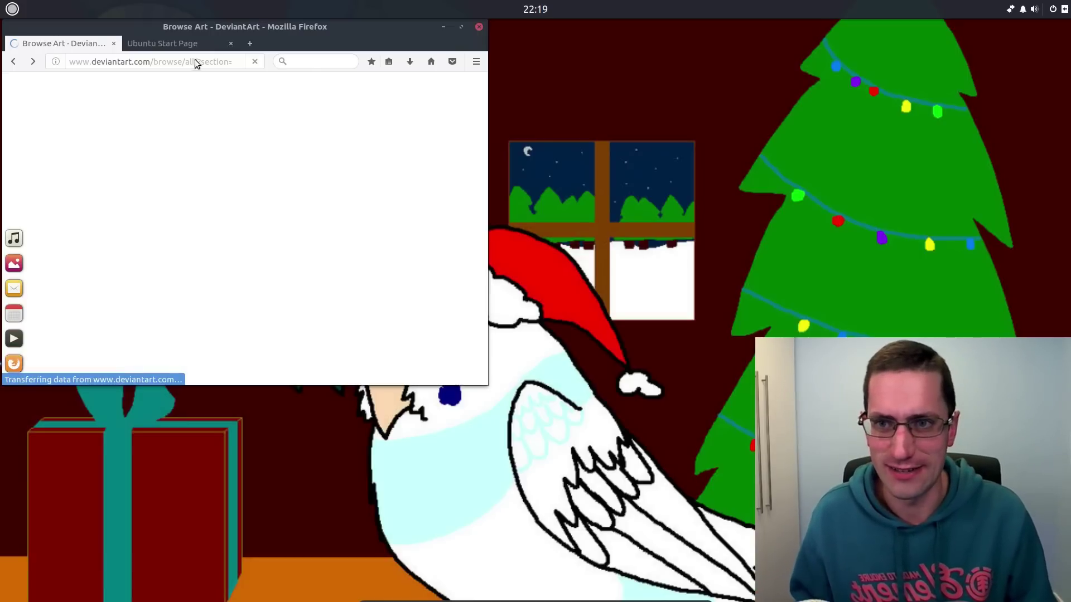
left_click(248, 43)
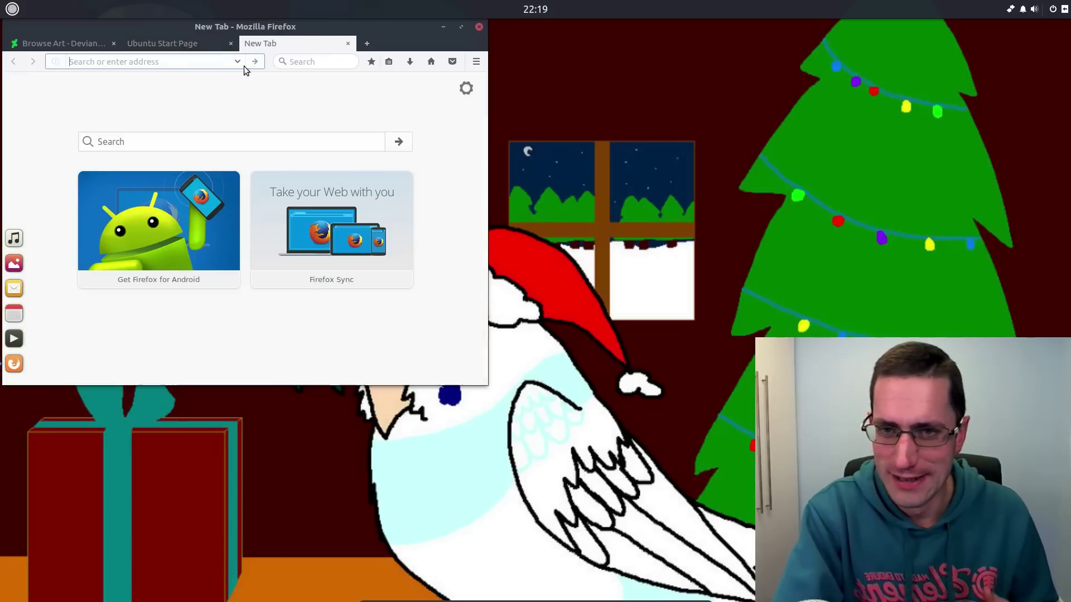
type("solus")
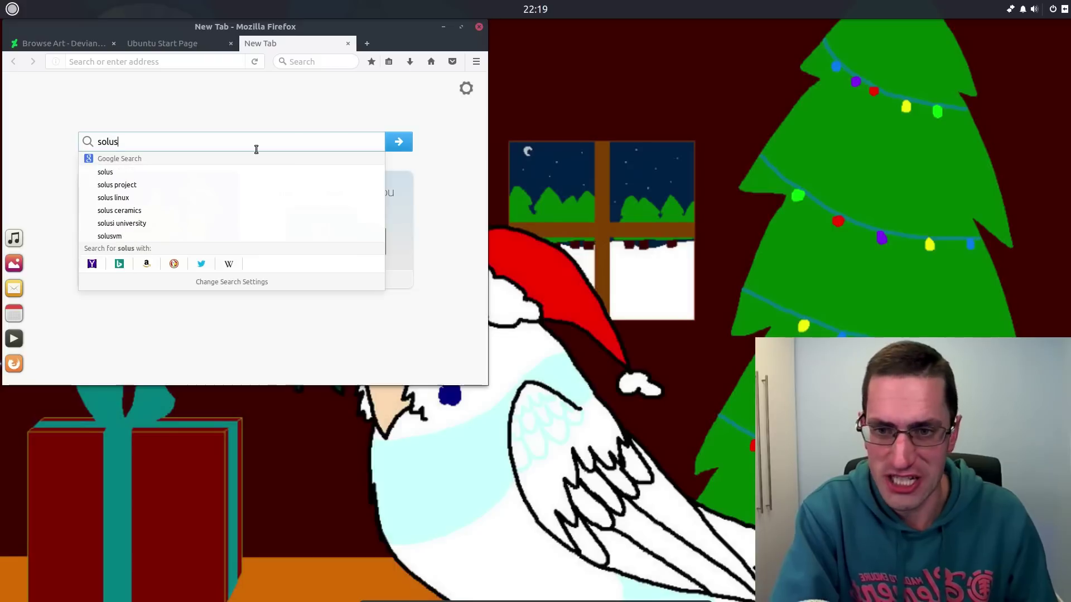
key("Return")
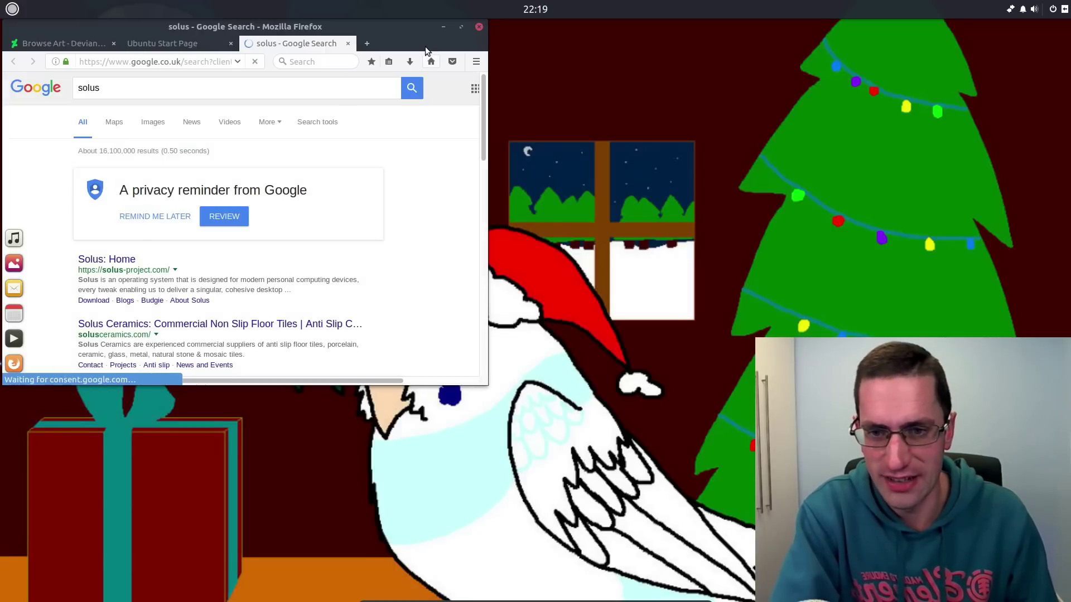
Open the 'Solus: Home' result in a maximized window and scroll down the page.
left_click(116, 259)
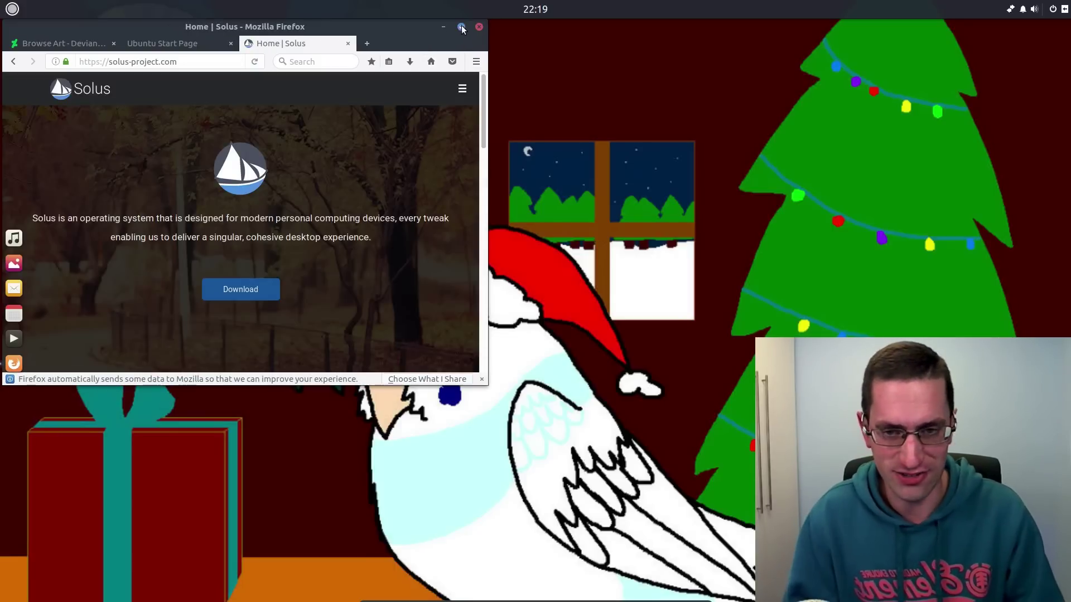
left_click(460, 26)
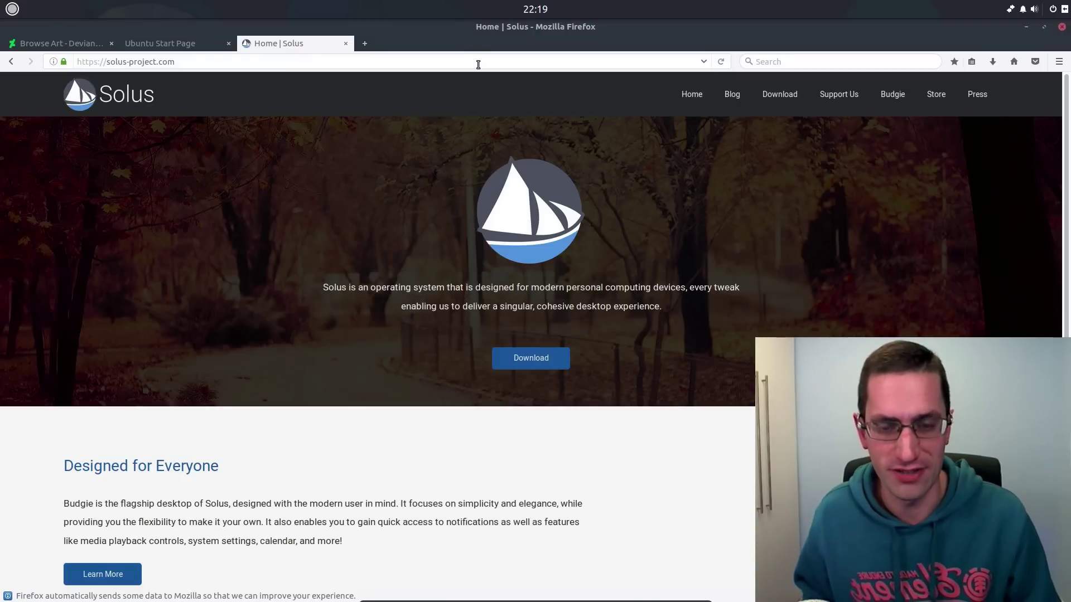
scroll(470, 453, "down", 5)
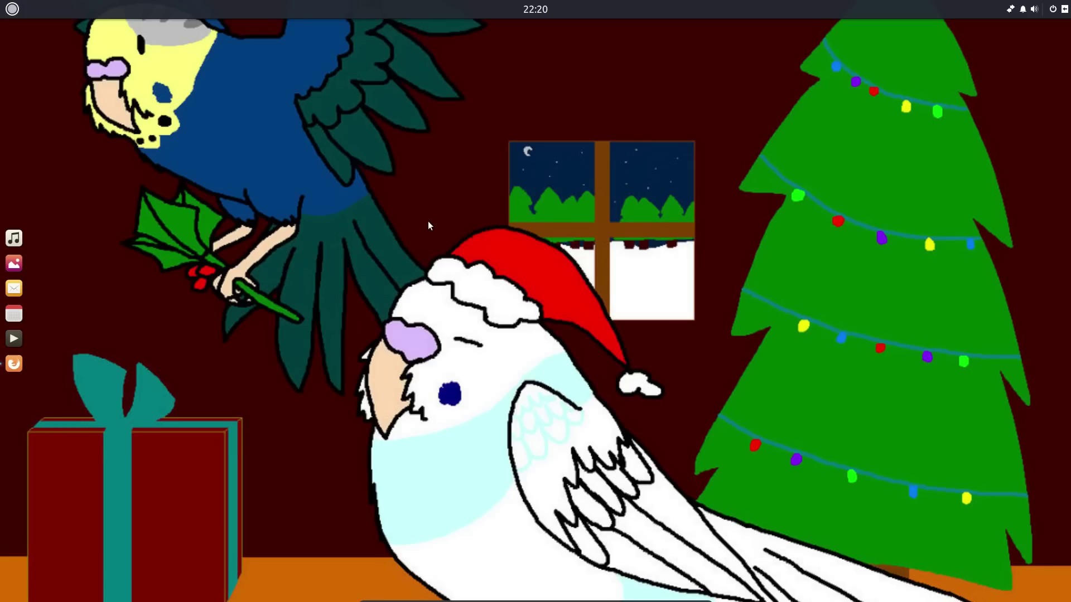
left_click(21, 15)
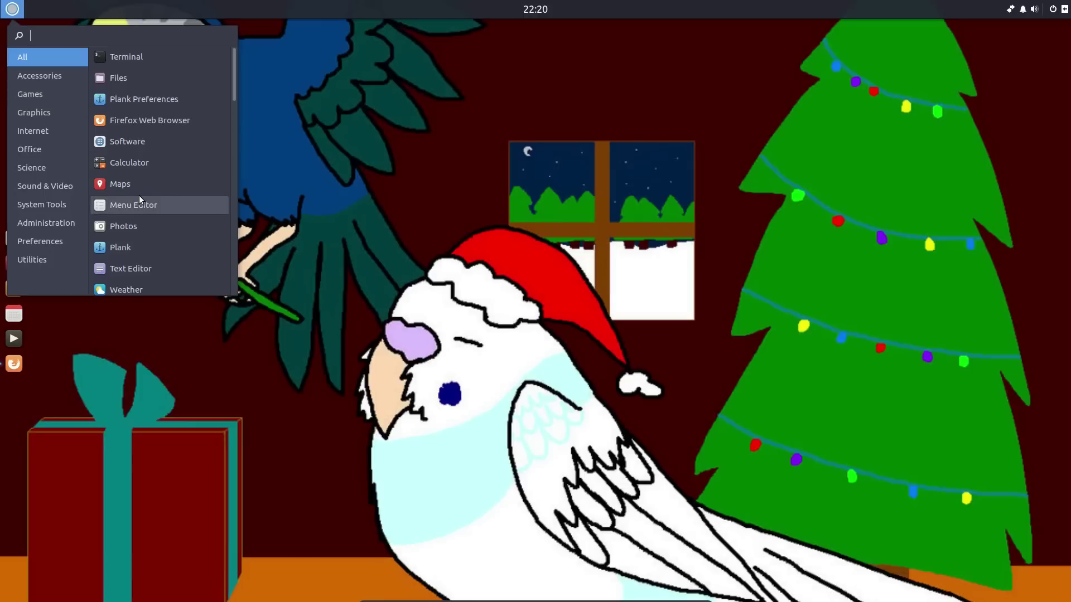
type("ca")
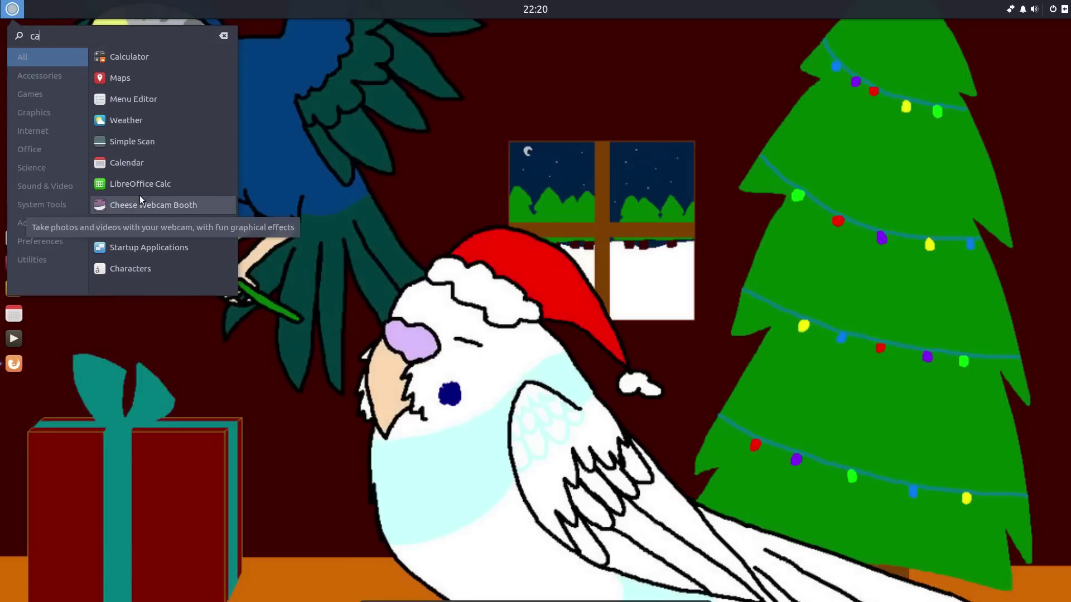
type("lc")
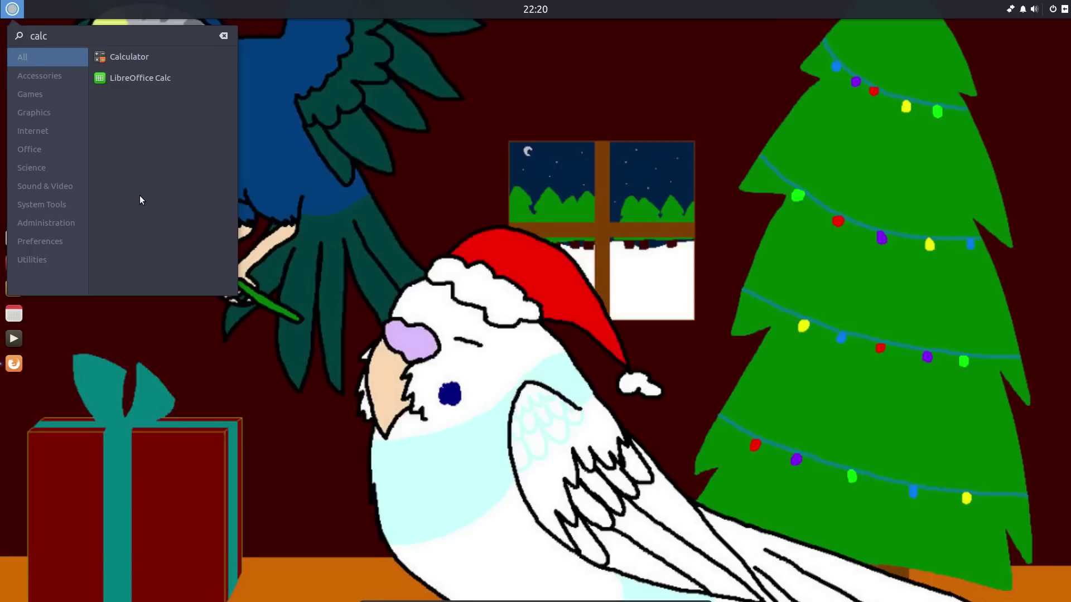
key("BackSpace")
key("BackSpace")
key("BackSpace")
key("BackSpace")
key("Escape")
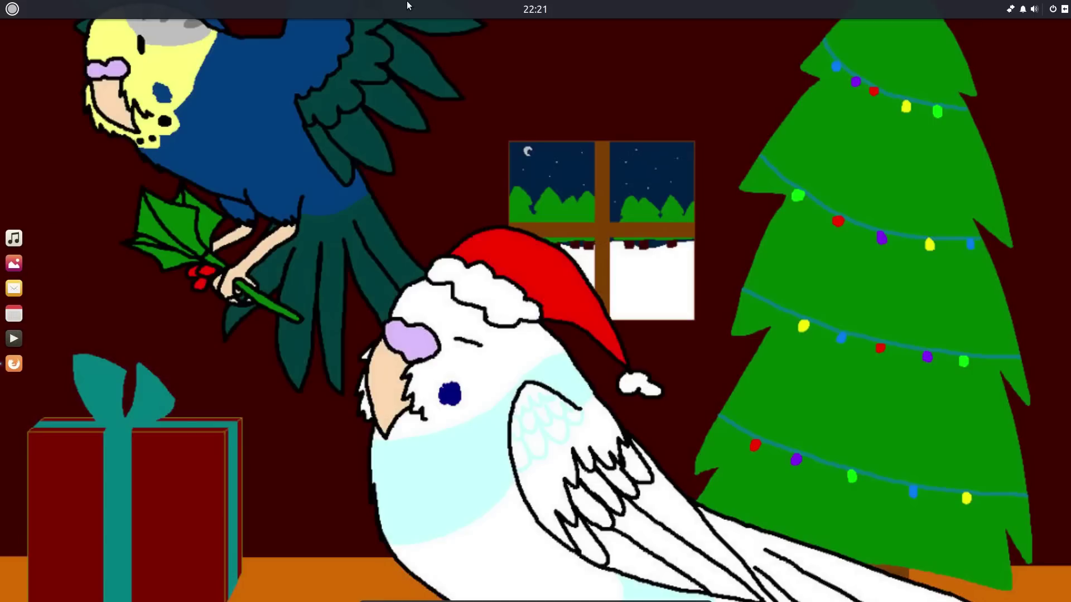
left_click(1064, 9)
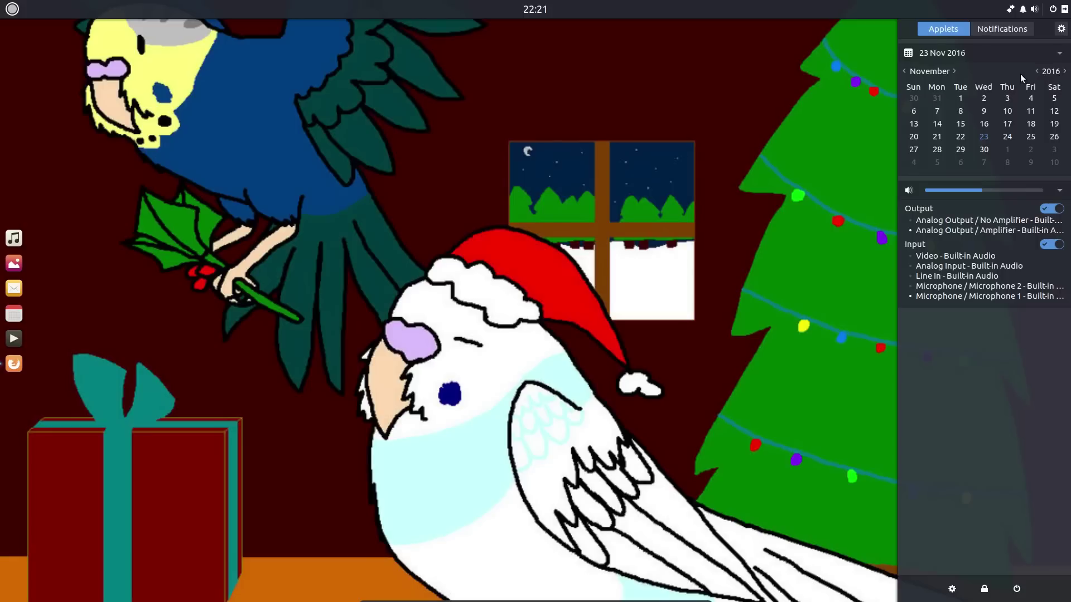
left_click(999, 33)
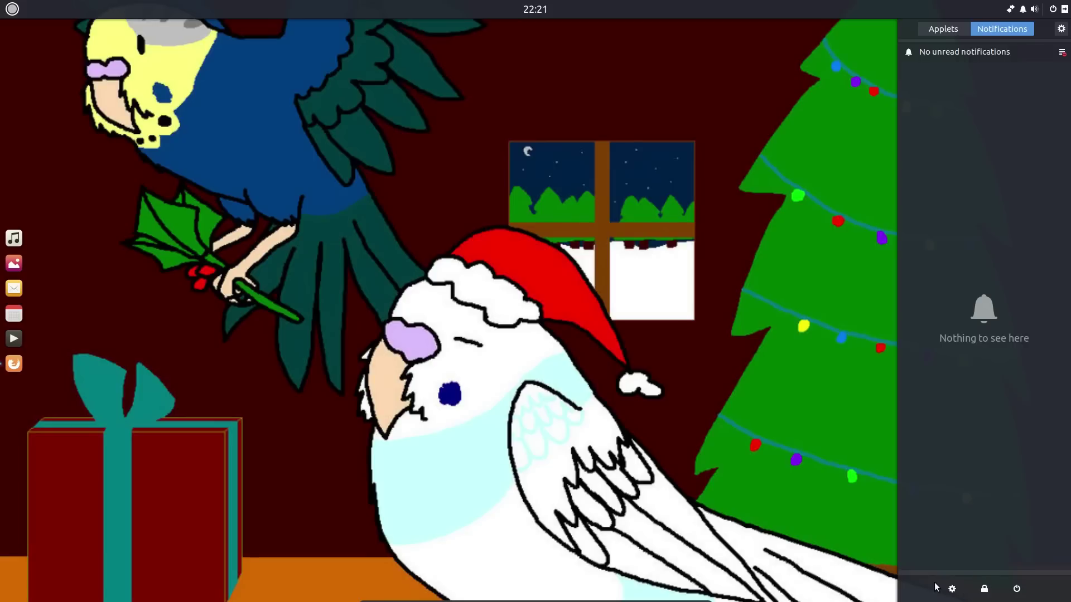
left_click(952, 589)
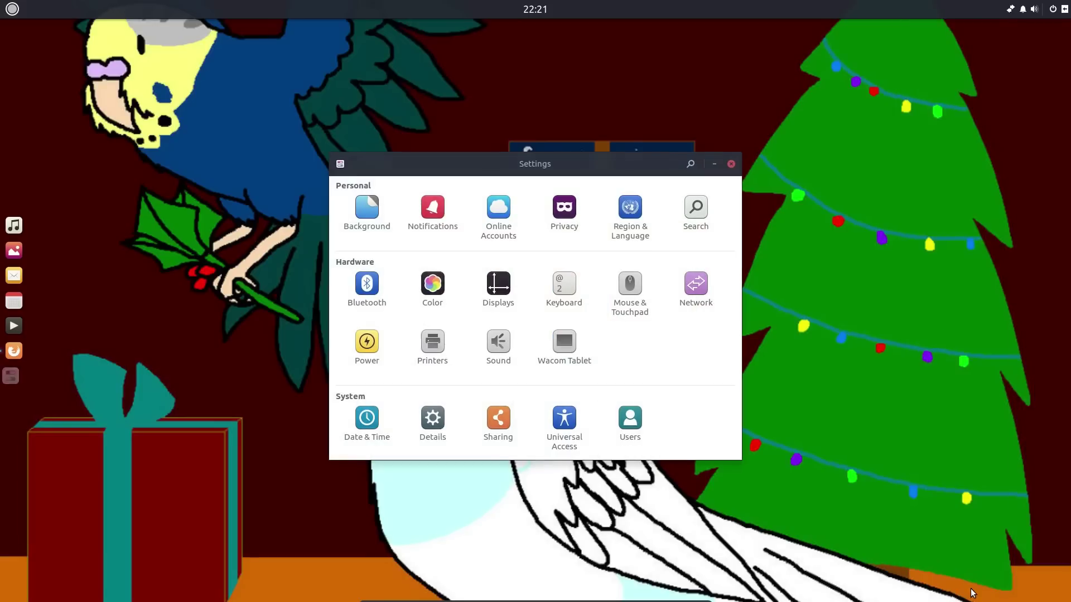
left_click(730, 164)
Search 'fire' in the Alt+F2 quick launcher and start Firefox Web Browser.
key("alt+F2")
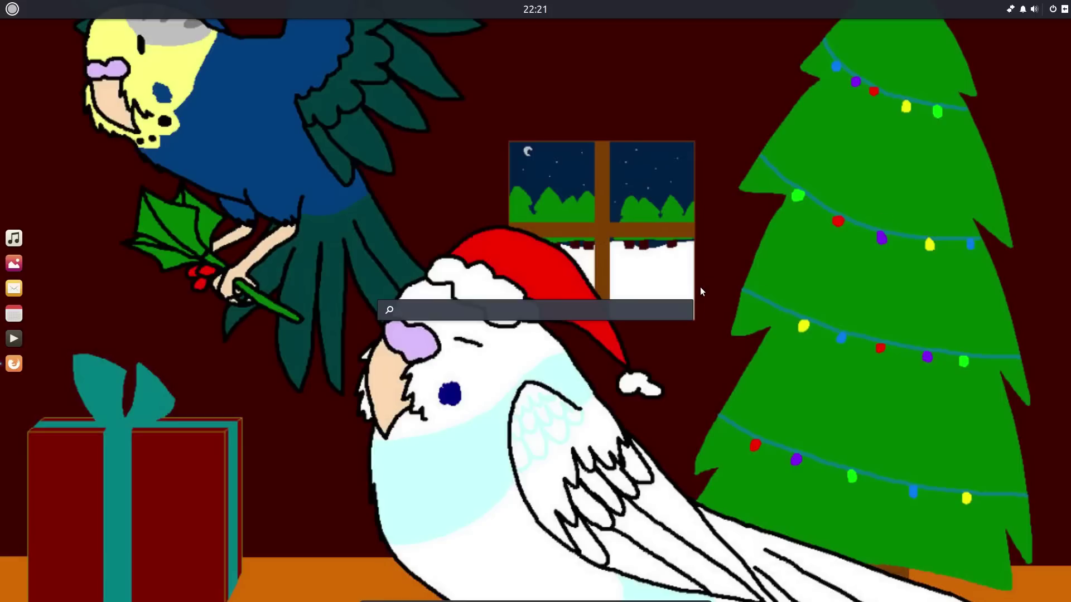
type("fi")
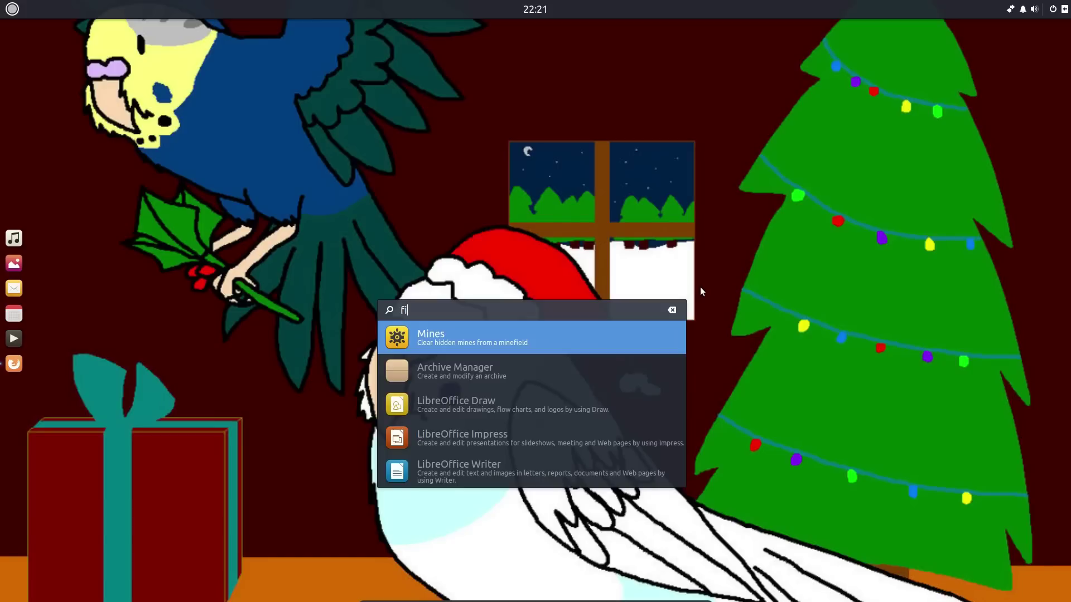
type("r")
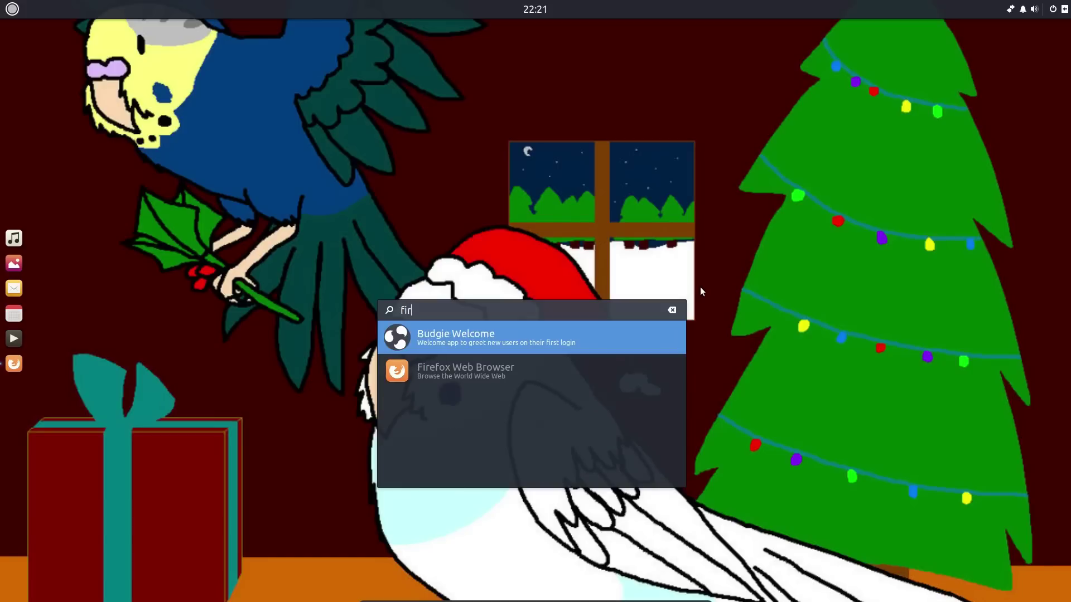
type("e")
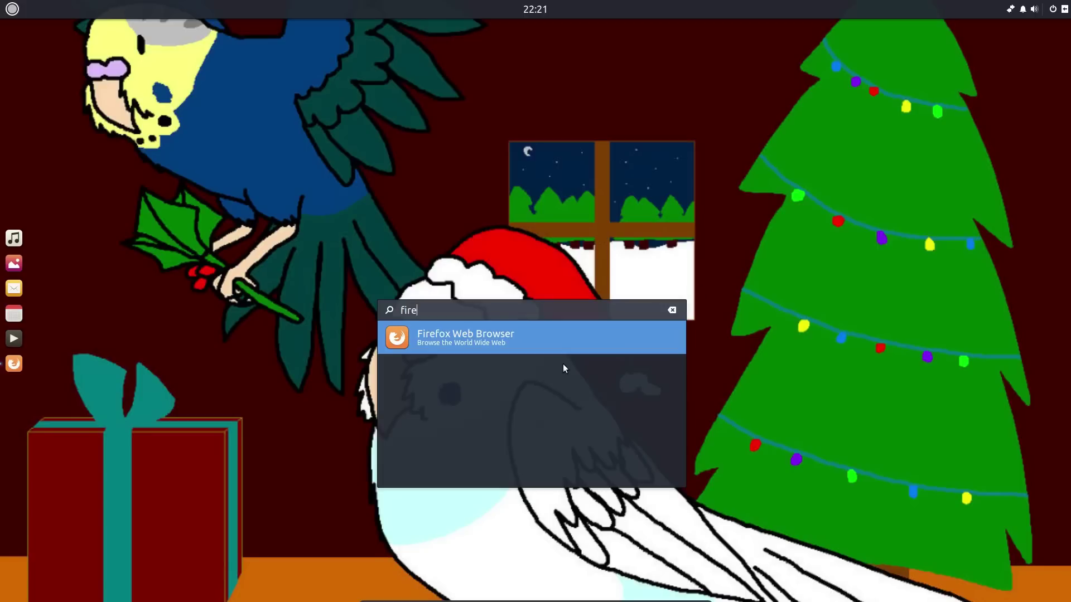
left_click(560, 347)
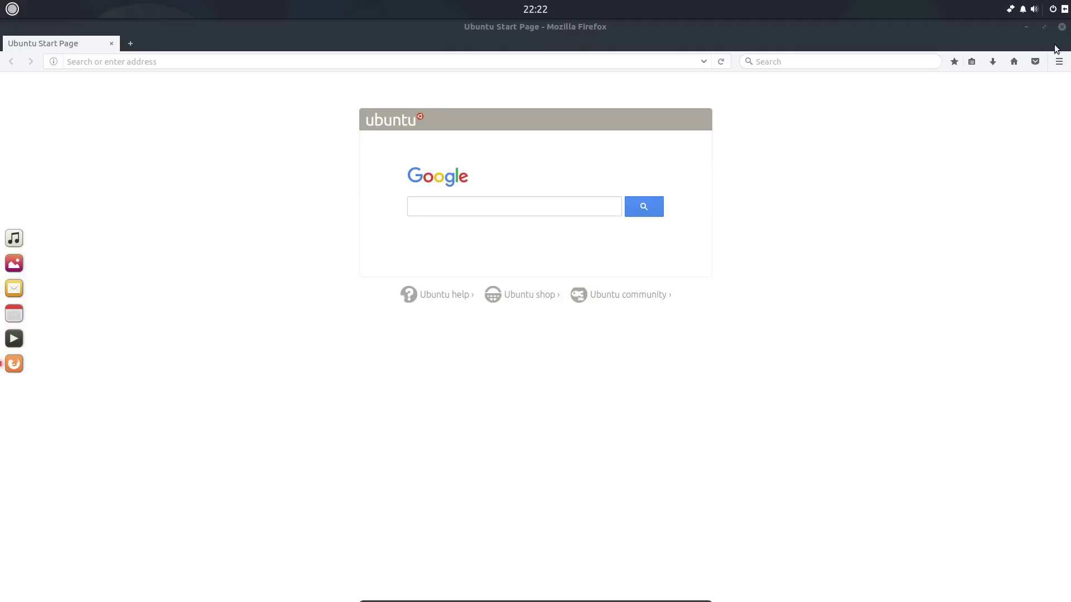
Close the extra Firefox window and save the budgie thumbnail image, selecting its file name.
left_click(1062, 27)
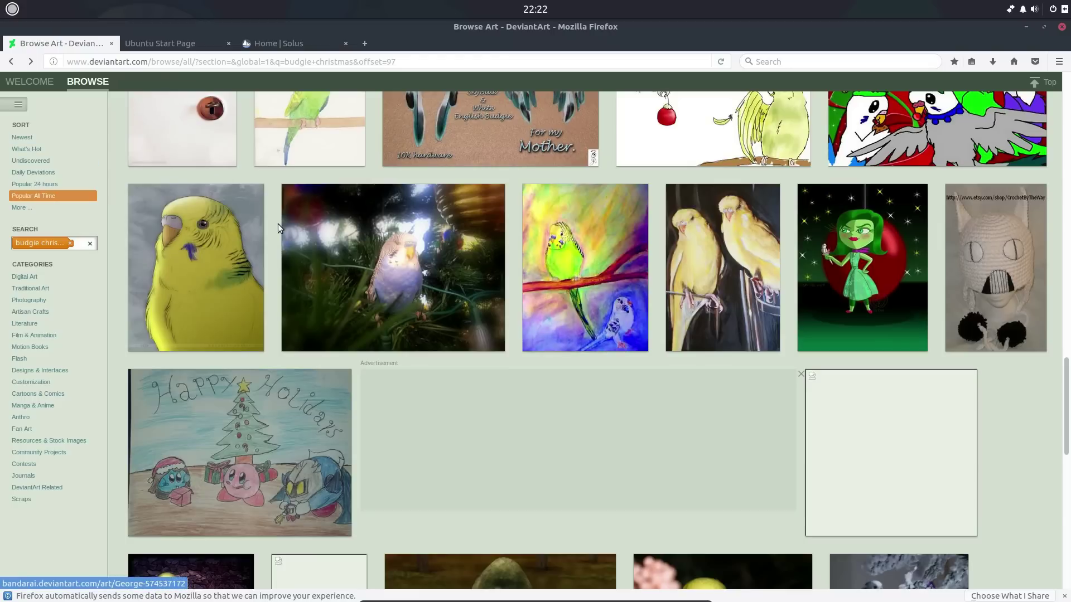
right_click(219, 239)
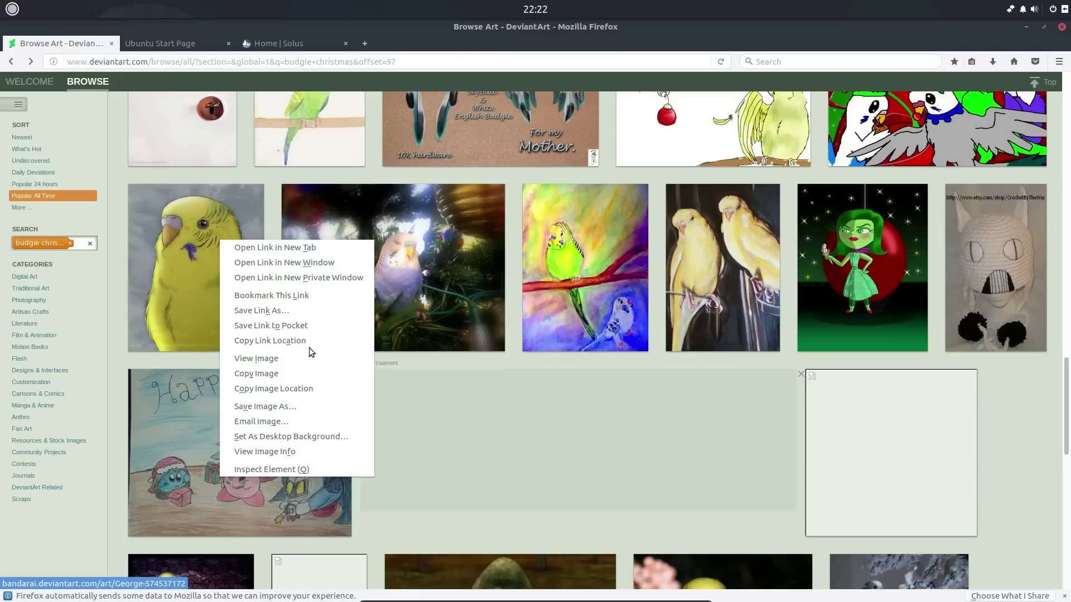
left_click(312, 405)
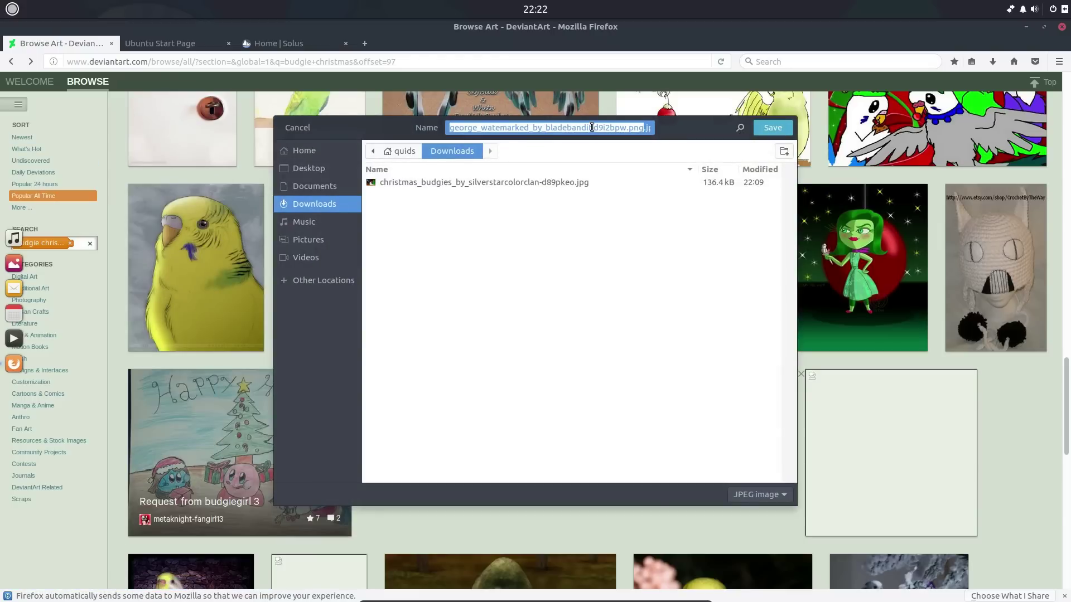
triple_click(588, 127)
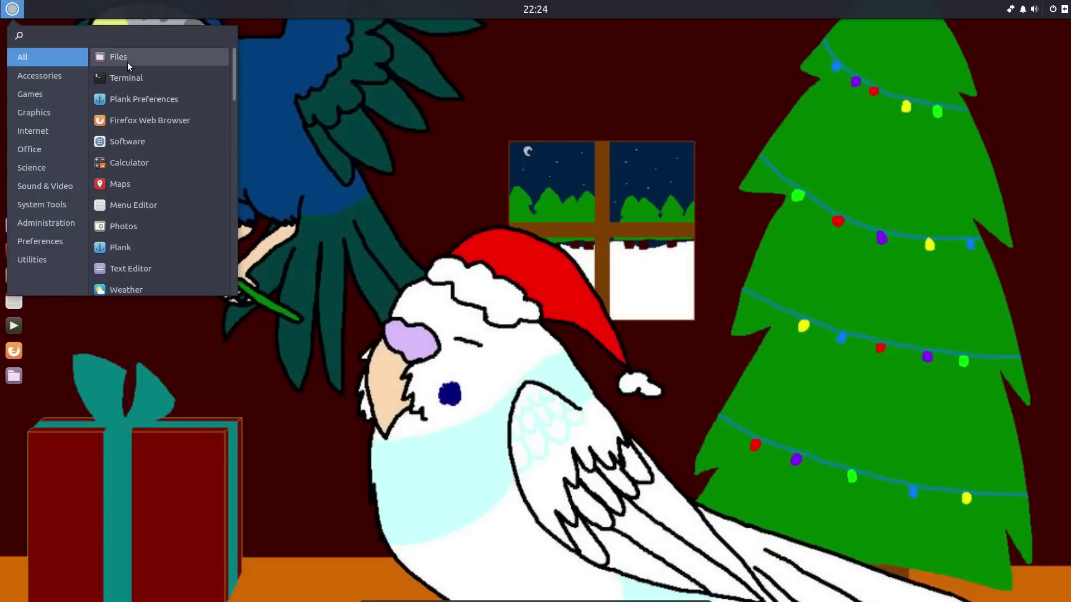
Launch Files and switch the Home folder between list and icon views.
left_click(127, 63)
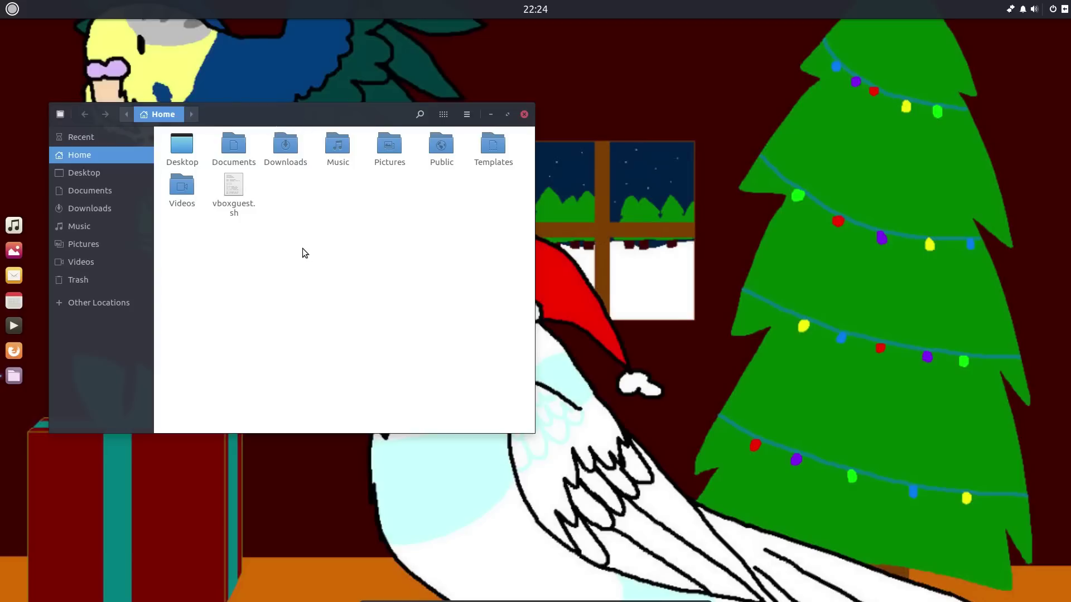
key("ctrl+1")
key("ctrl+2")
Open Downloads and view christmas_budgies_by_silverstarcolorclan-d89pkeo.jpg in the image viewer.
double_click(285, 146)
left_click(188, 162)
double_click(190, 163)
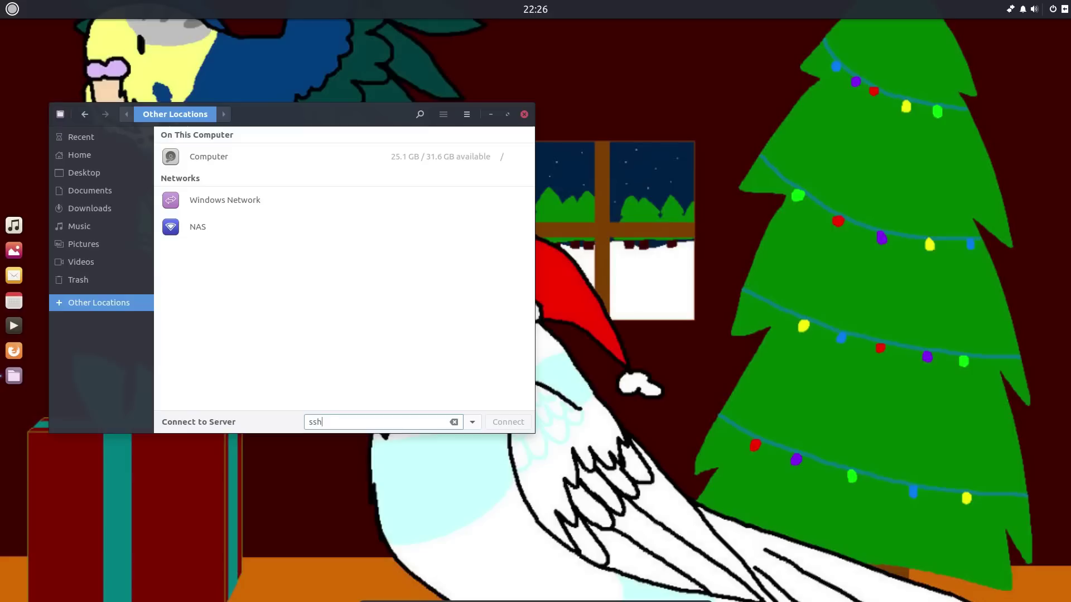
Connect to ssh://nas.tzd, then play and pause 'Andra - Something New.mkv'.
type("://nas.tzd")
double_click(235, 267)
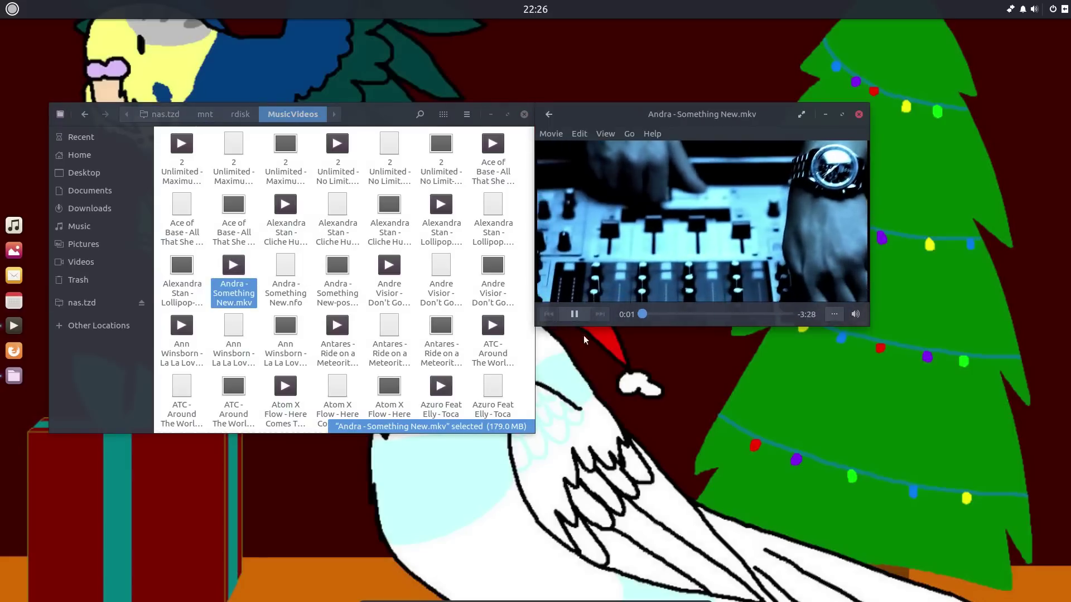
left_click(574, 315)
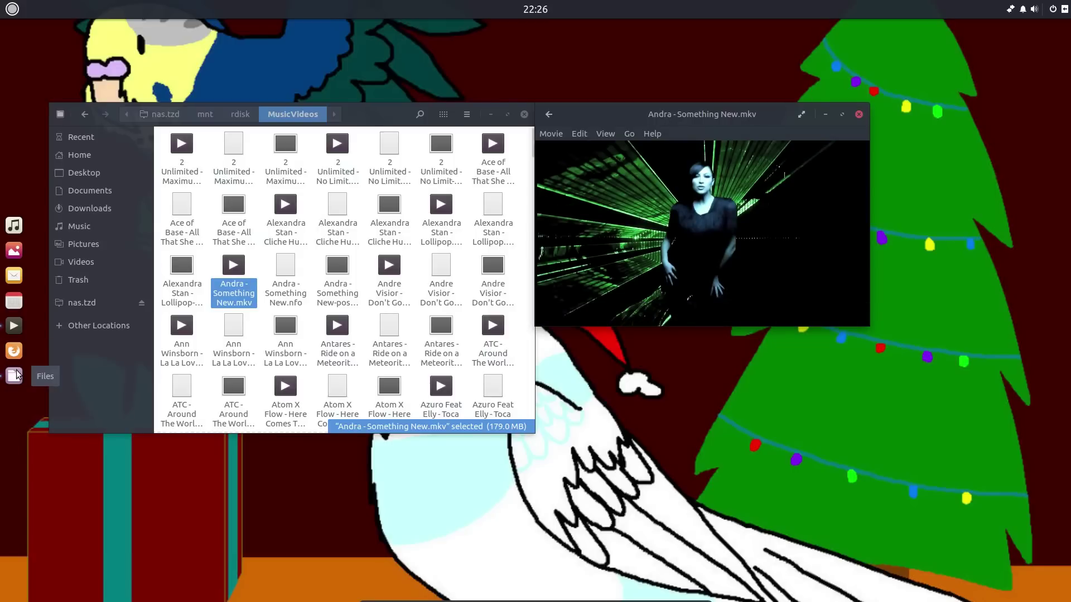
Close Videos from its dock menu, then launch and close Rhythmbox.
right_click(16, 333)
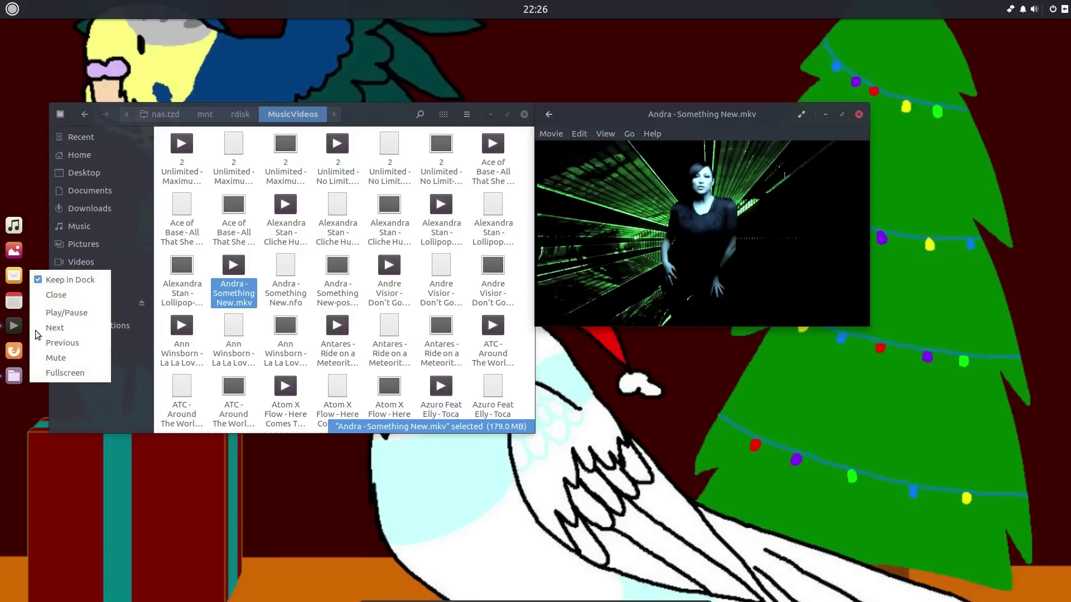
left_click(72, 347)
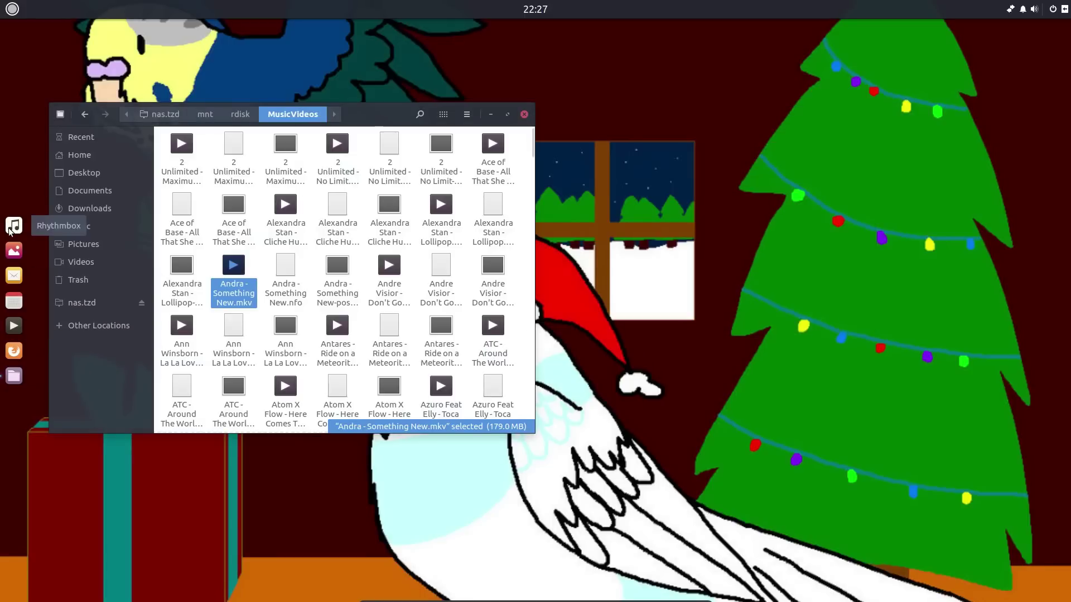
left_click(21, 232)
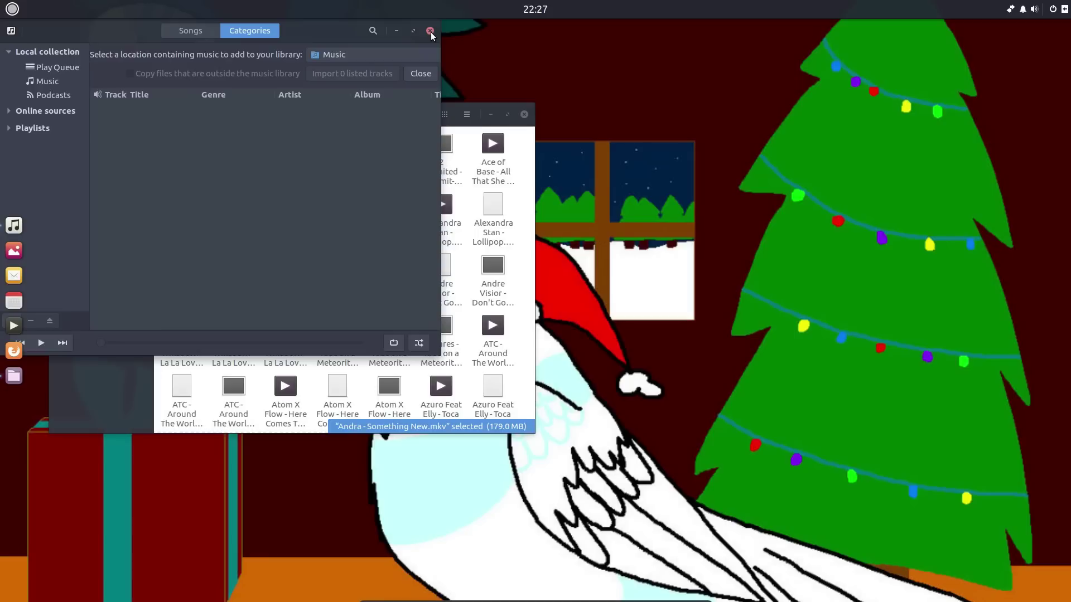
left_click(431, 32)
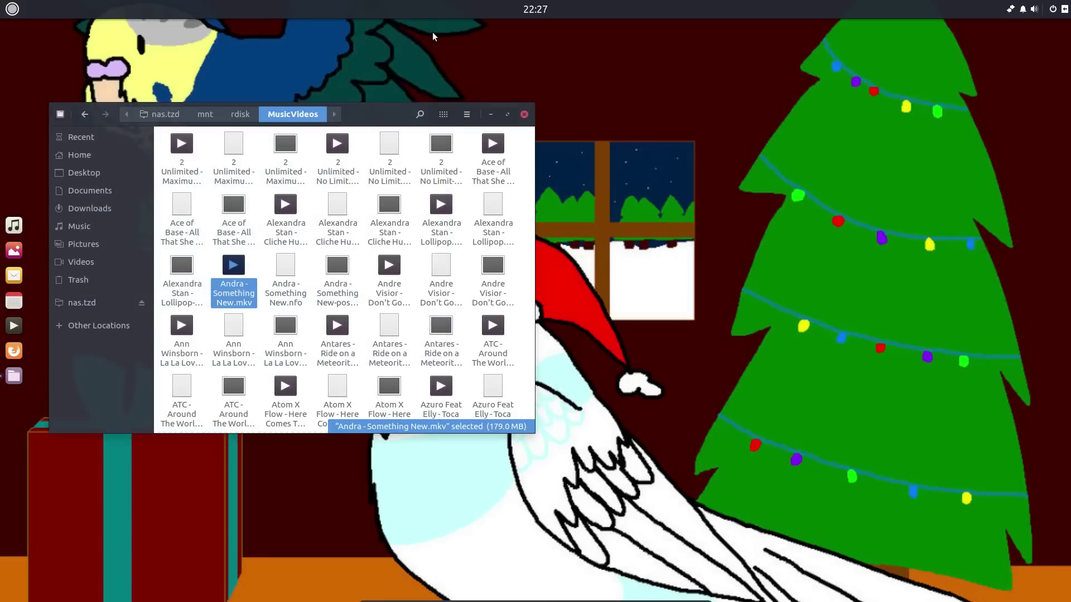
Inspect the Firefox, Calendar and Files dock menus, then open the Budgie applications menu.
right_click(15, 352)
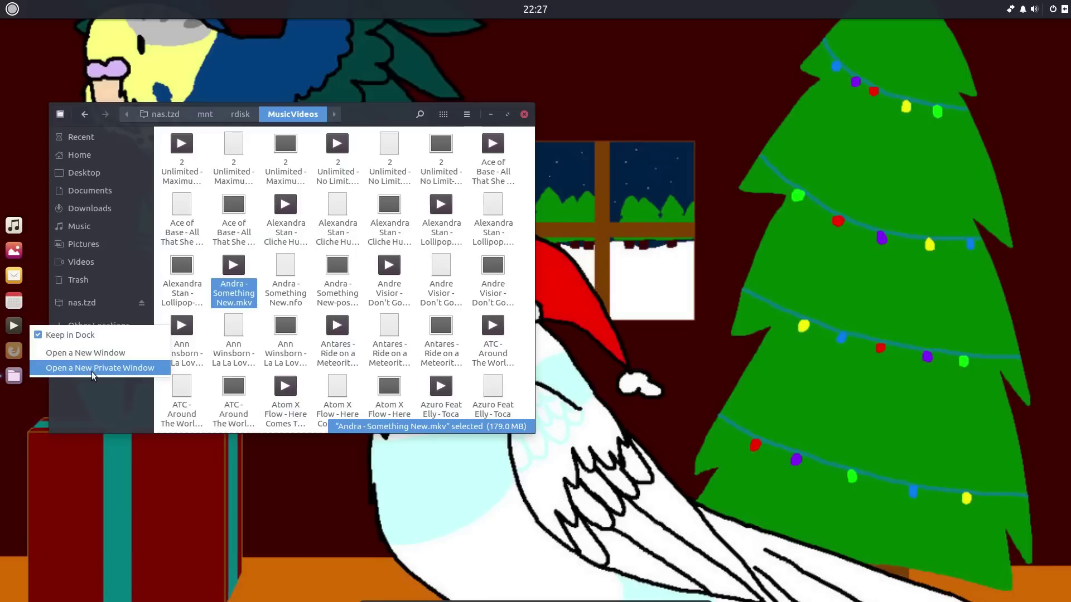
left_click(32, 293)
right_click(15, 302)
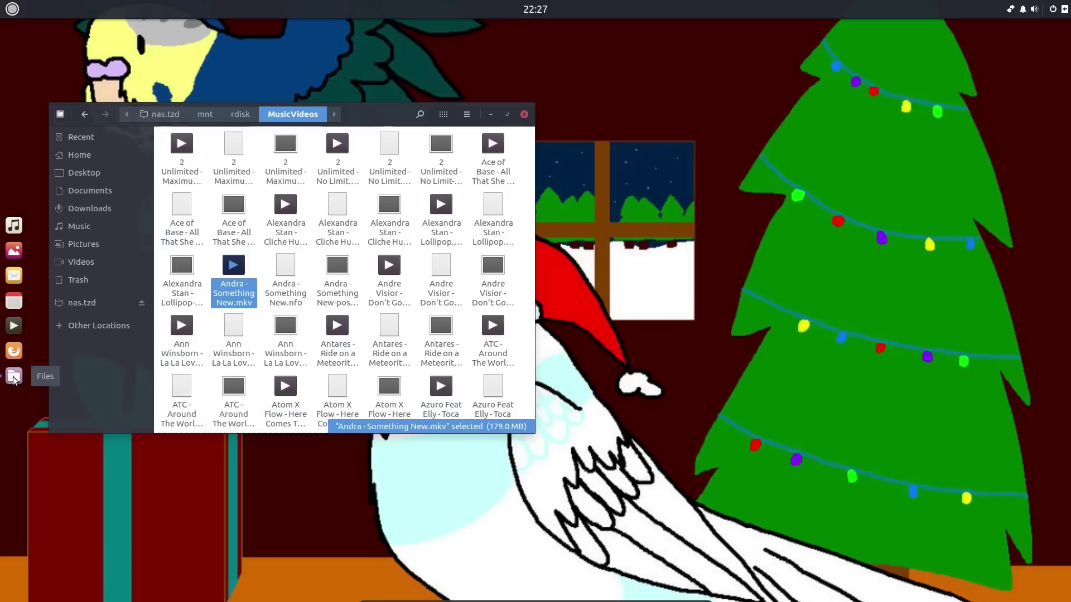
right_click(14, 378)
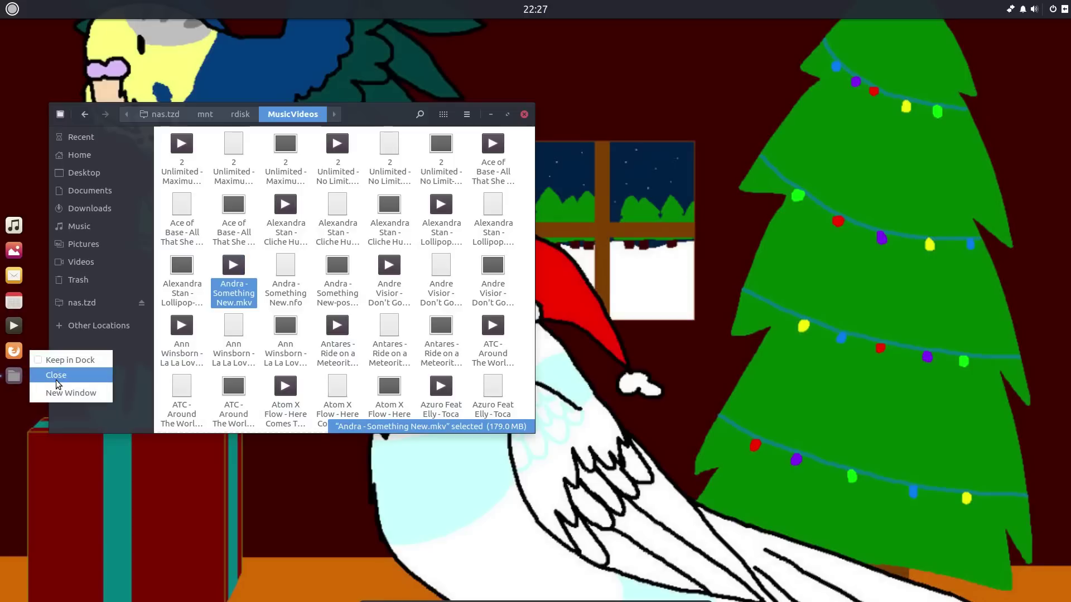
left_click(12, 304)
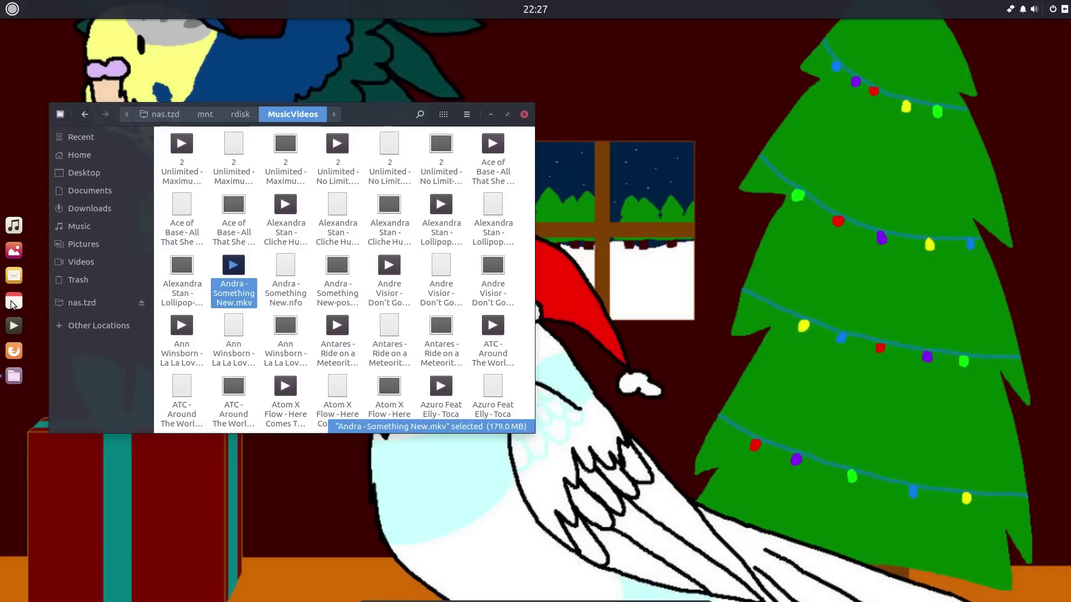
left_click(12, 9)
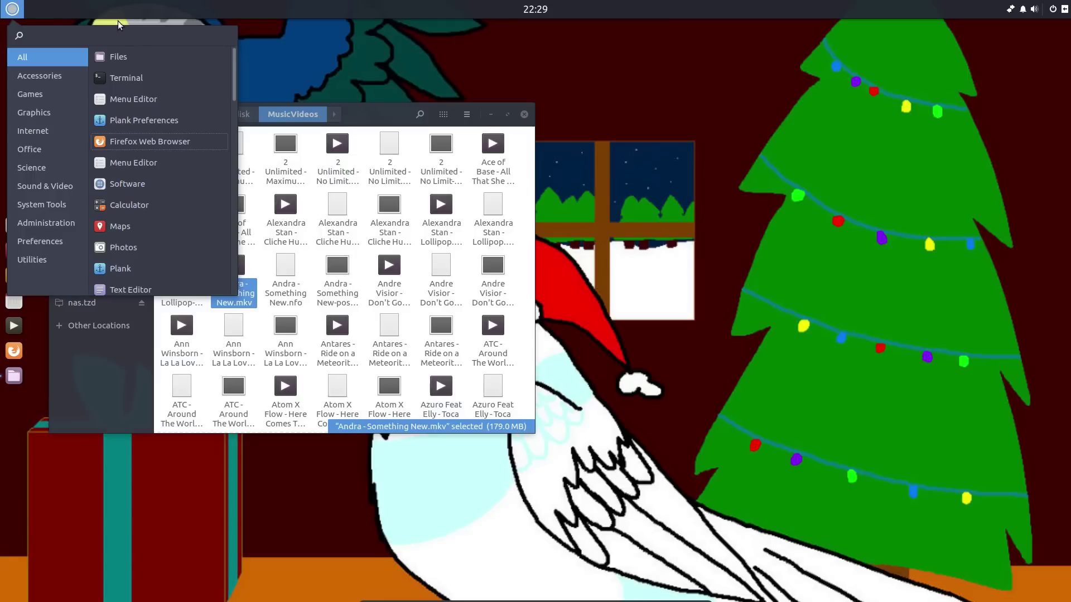
Browse the Administration, Preferences and Utilities categories, then launch System Monitor.
left_click(43, 226)
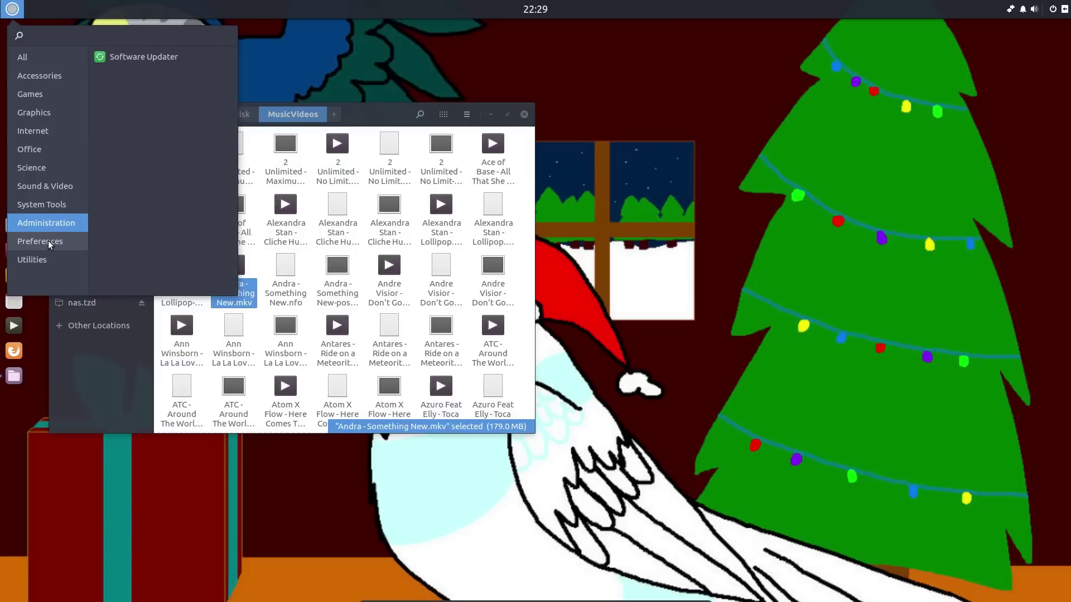
left_click(48, 241)
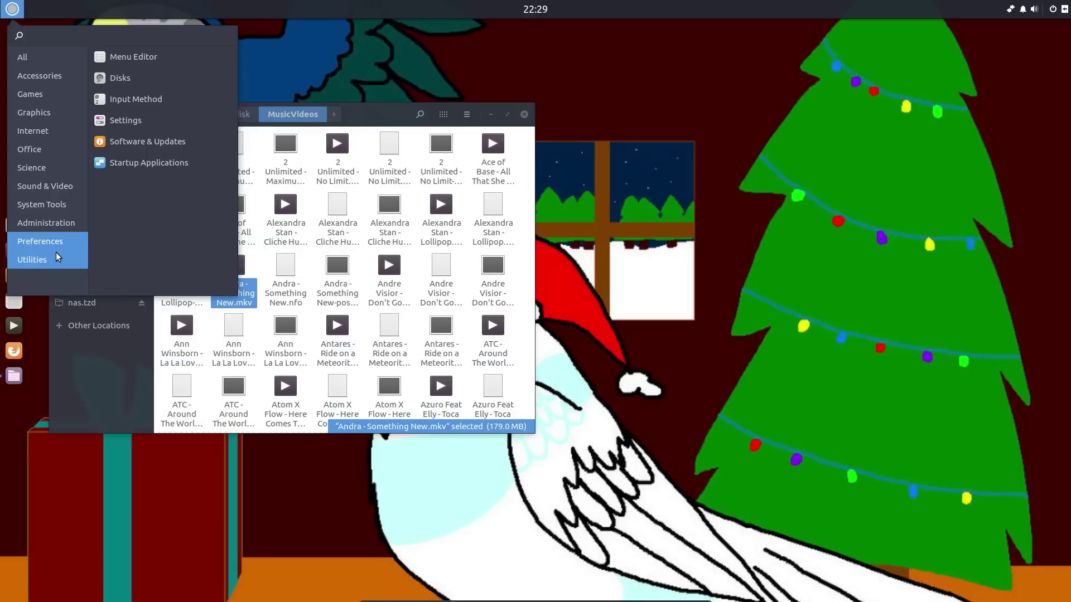
left_click(56, 258)
left_click(147, 289)
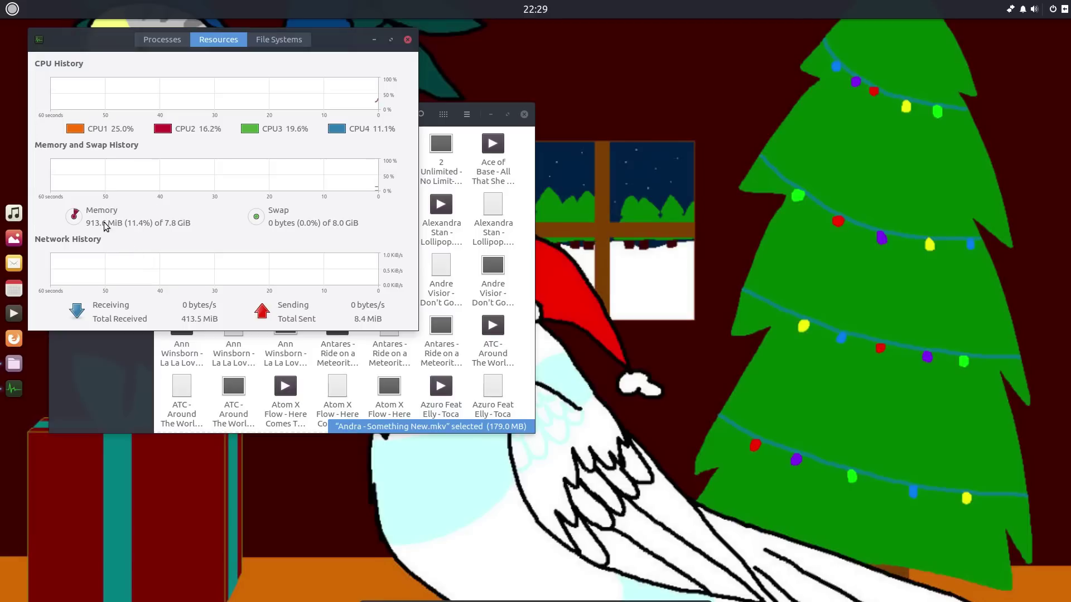
Close GNOME System Monitor after reviewing its Resources tab.
left_click(408, 39)
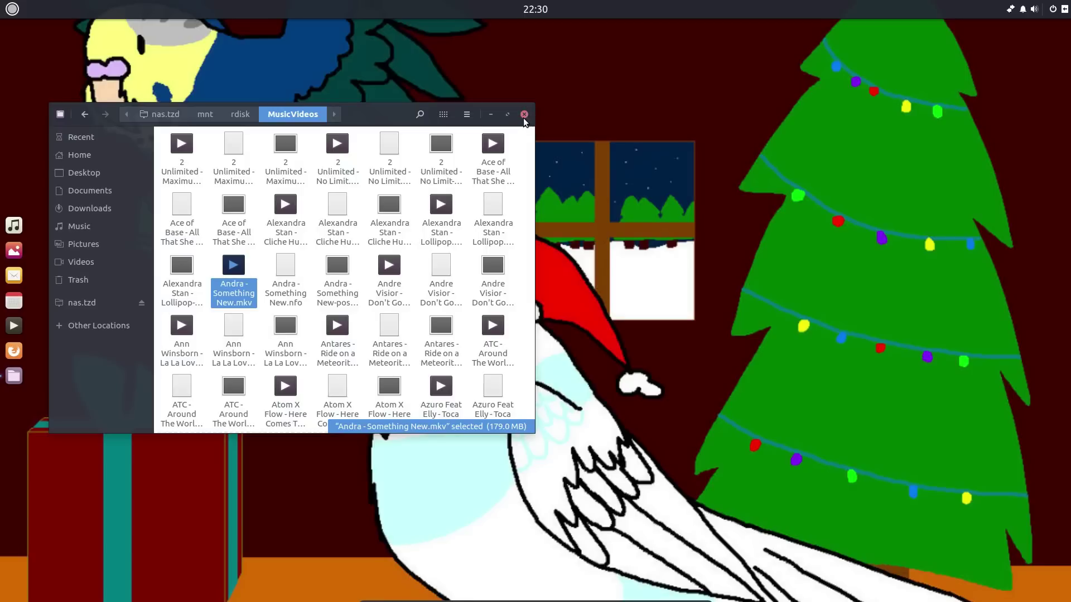
Close the MusicVideos Files window, leaving only the budgies wallpaper and dock.
left_click(524, 115)
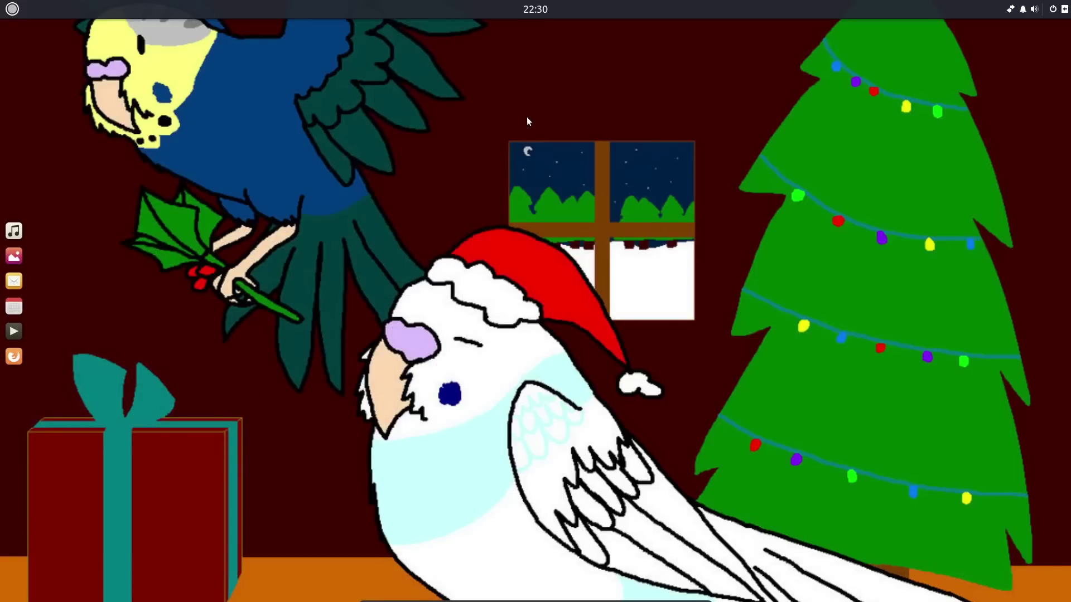